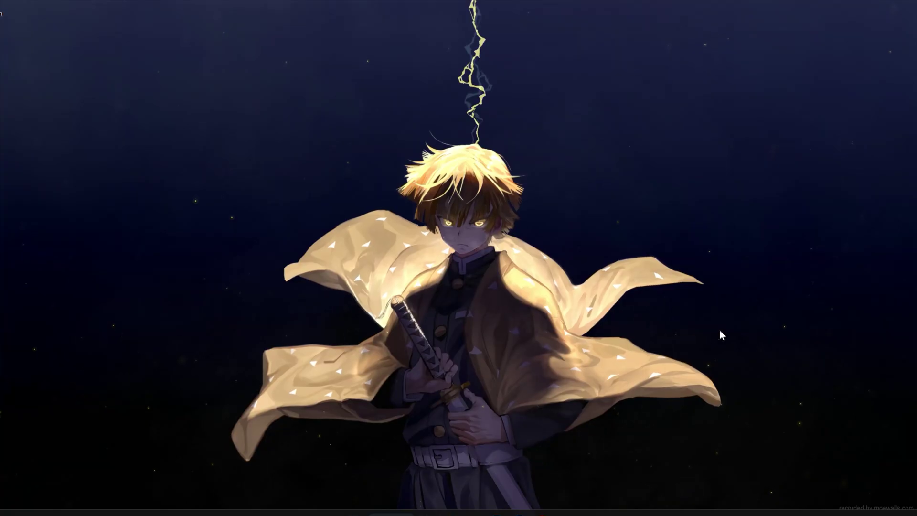
Launch Device Manager from a Start search for 'device manager' and move its window onscreen.
{"action": "key", "text": "super"}
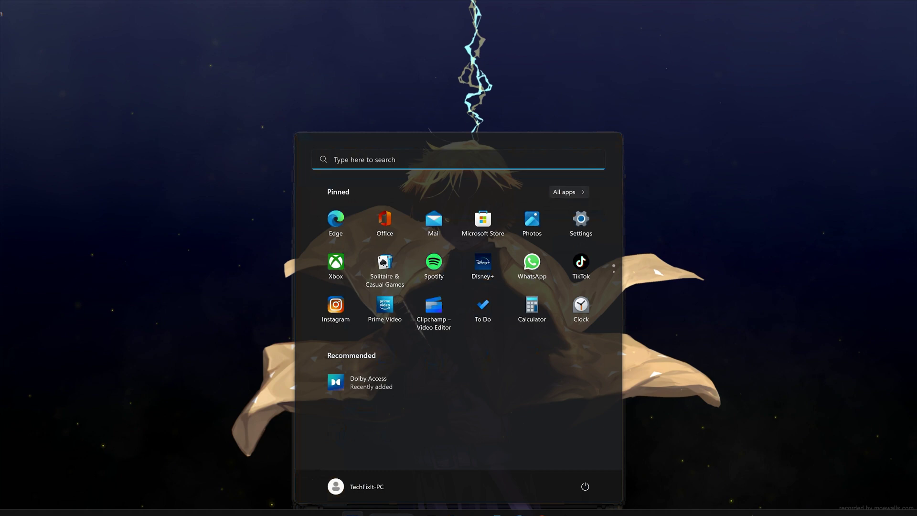
{"action": "type", "text": "device manager"}
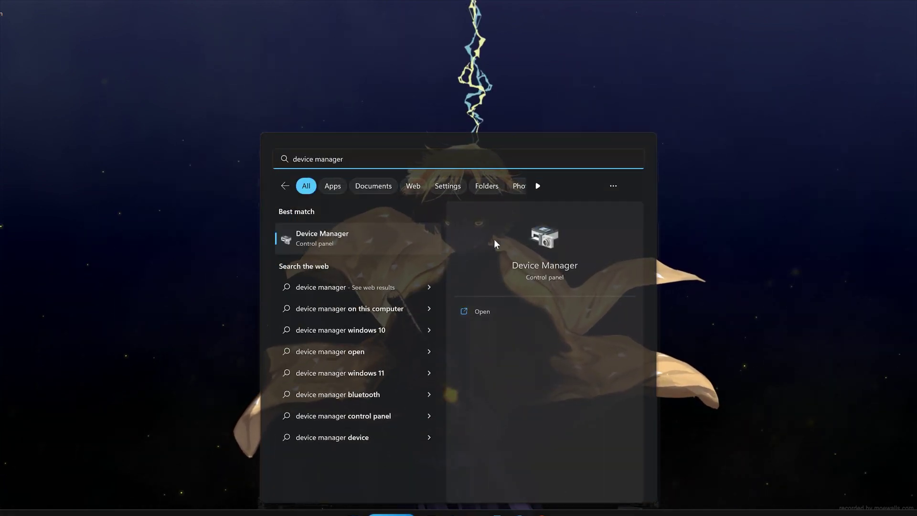
{"action": "left_click", "coordinate": [384, 240]}
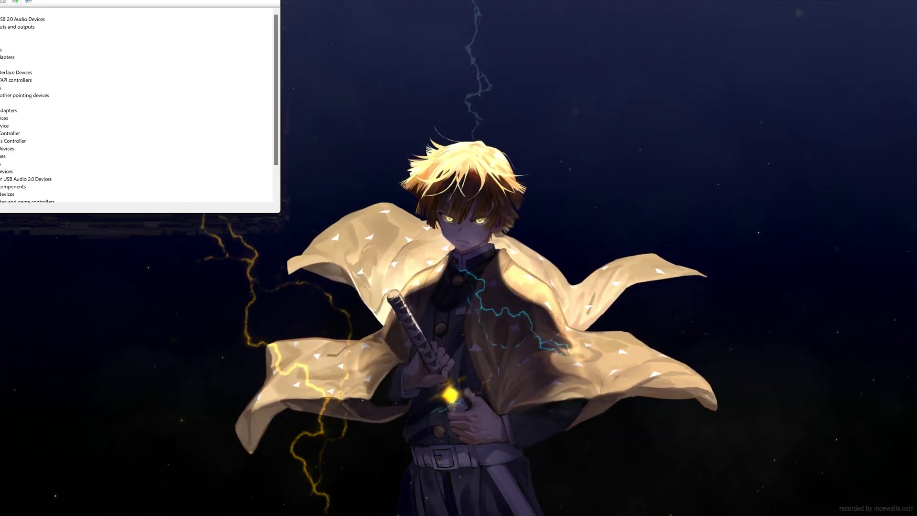
{"action": "left_click_drag", "start_coordinate": [185, 2], "coordinate": [513, 101]}
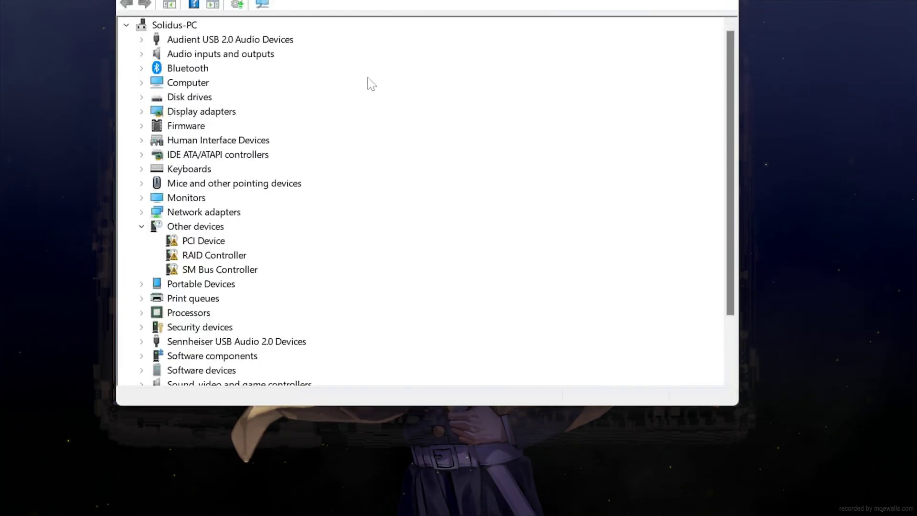
Expand Display adapters and bring up the context menu for the NVIDIA GeForce RTX 4090.
{"action": "left_click", "coordinate": [199, 112]}
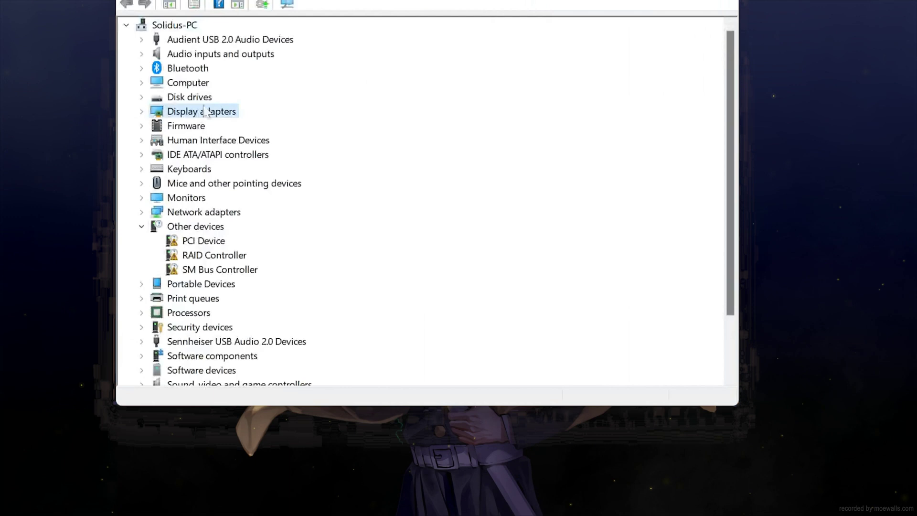
{"action": "left_click", "coordinate": [142, 112]}
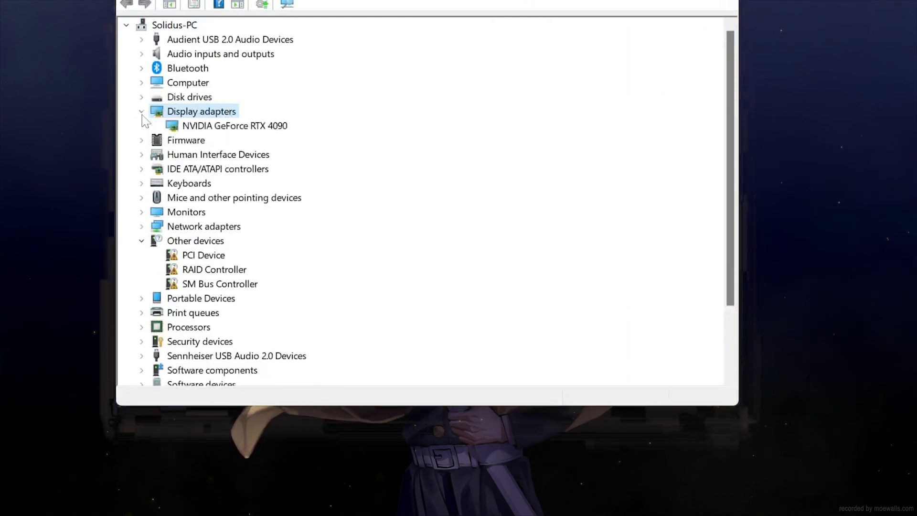
{"action": "left_click", "coordinate": [202, 128]}
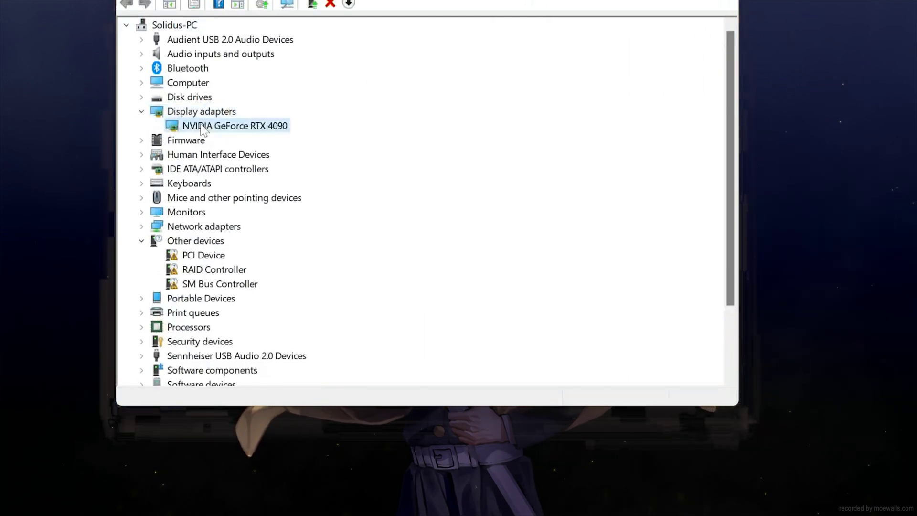
{"action": "right_click", "coordinate": [202, 128]}
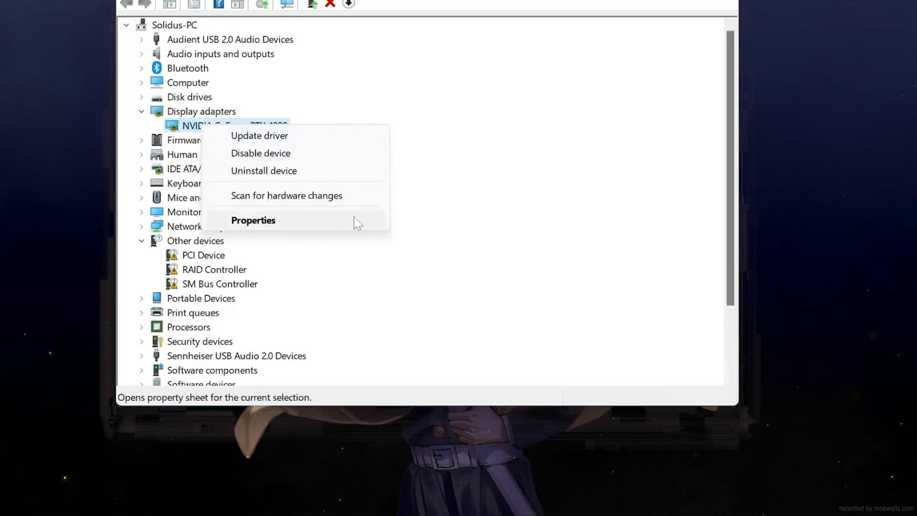
Run an automatic driver search for the RTX 4090 from its Driver tab, then continue to Windows Update.
{"action": "left_click", "coordinate": [302, 225]}
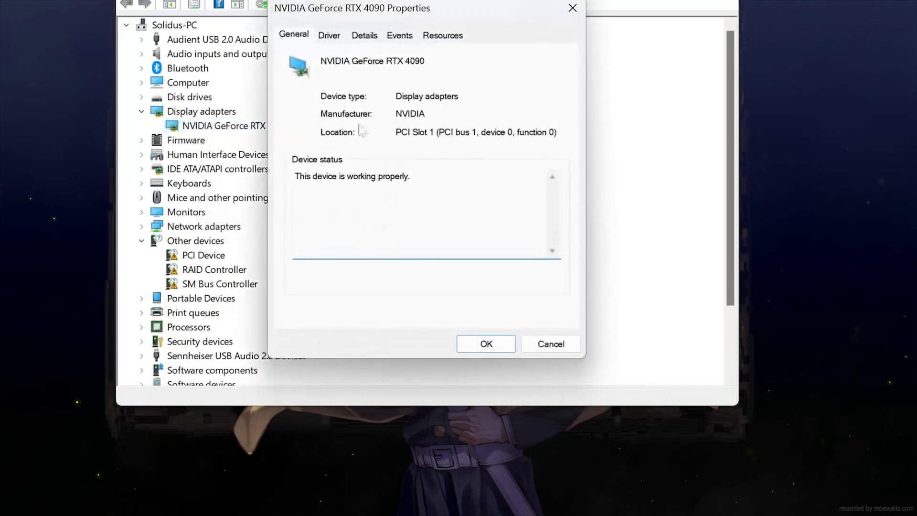
{"action": "left_click", "coordinate": [330, 36]}
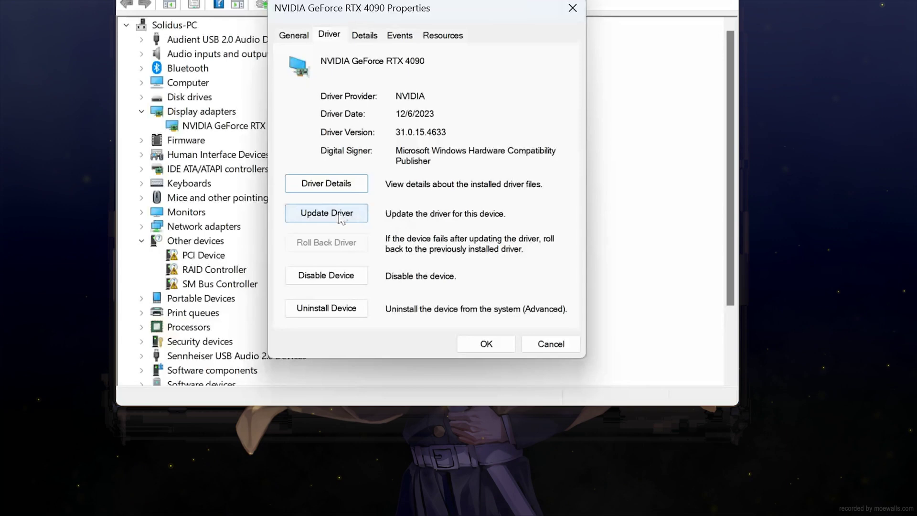
{"action": "left_click", "coordinate": [316, 215]}
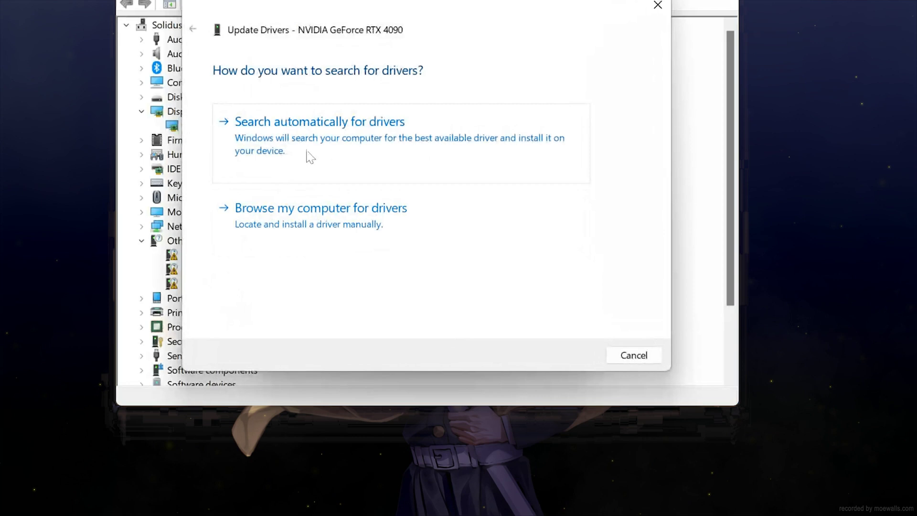
{"action": "left_click", "coordinate": [417, 144]}
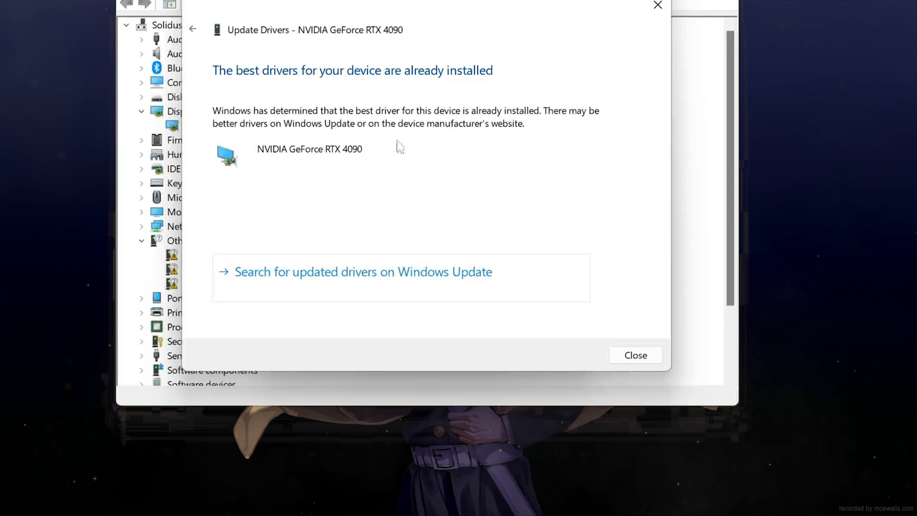
{"action": "left_click", "coordinate": [405, 280]}
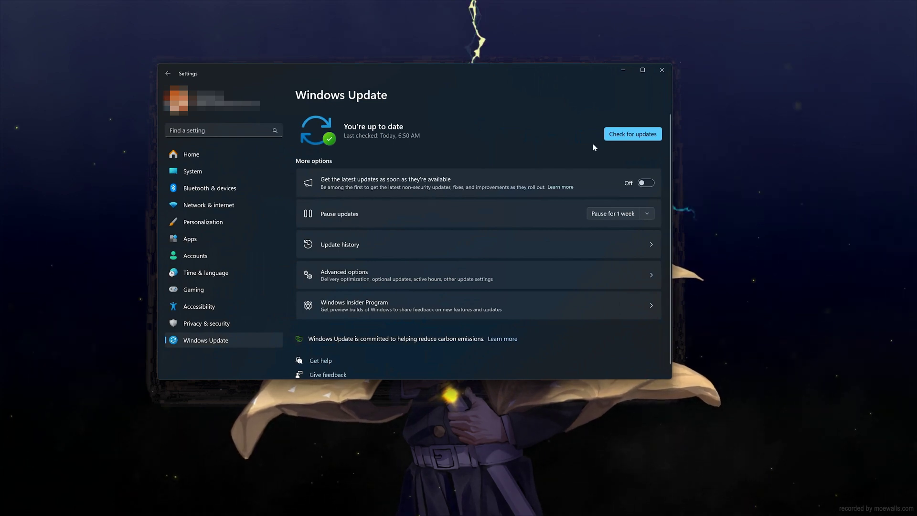
Run Check for updates on the Windows Update page.
{"action": "left_click", "coordinate": [624, 138]}
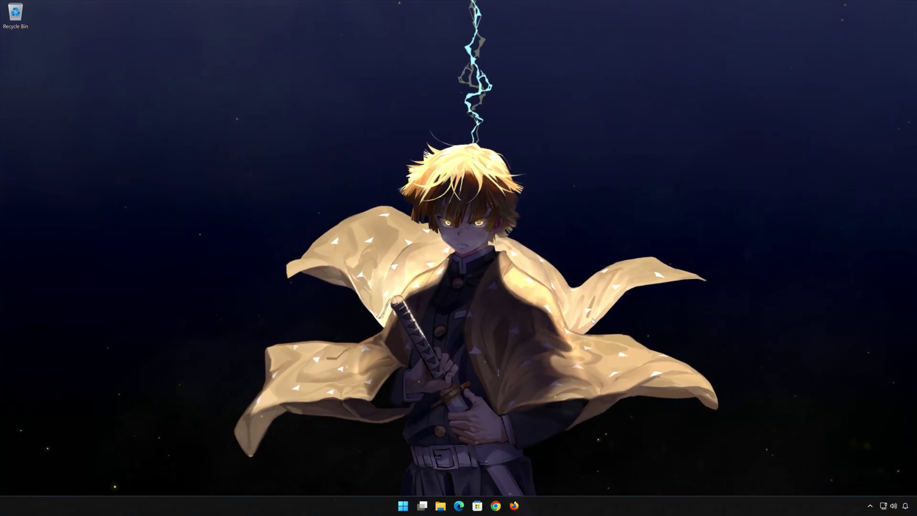
Reopen Device Manager, centre it, expand Network adapters and select the Intel(R) 82574L Gigabit Network Connection.
{"action": "left_click", "coordinate": [403, 507]}
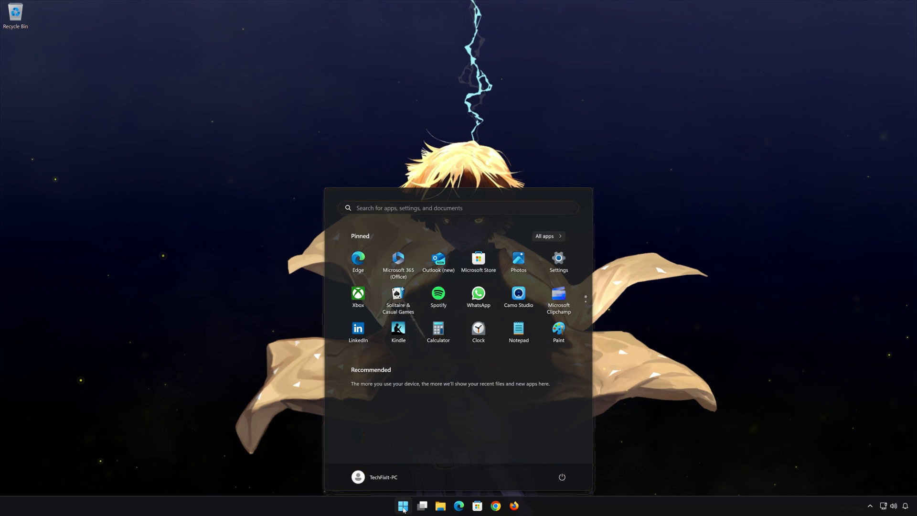
{"action": "type", "text": "device manager"}
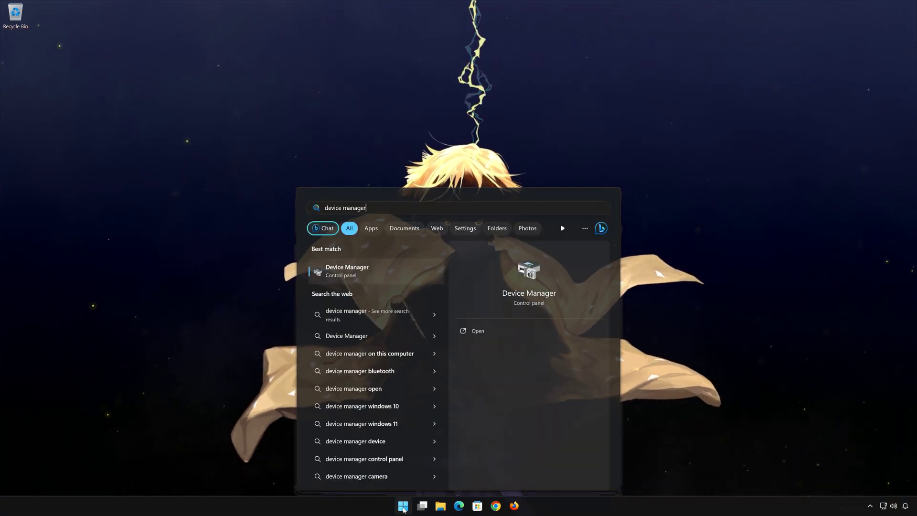
{"action": "left_click", "coordinate": [372, 275]}
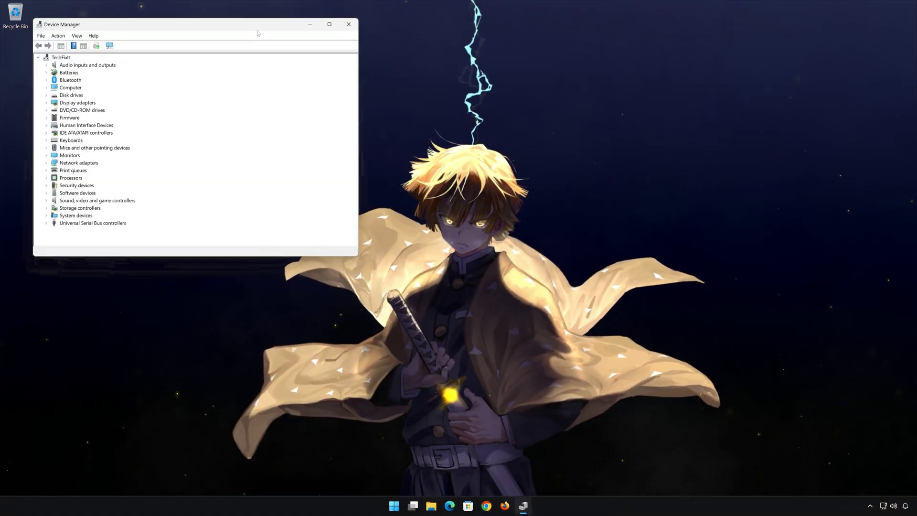
{"action": "left_click_drag", "start_coordinate": [258, 33], "coordinate": [548, 134]}
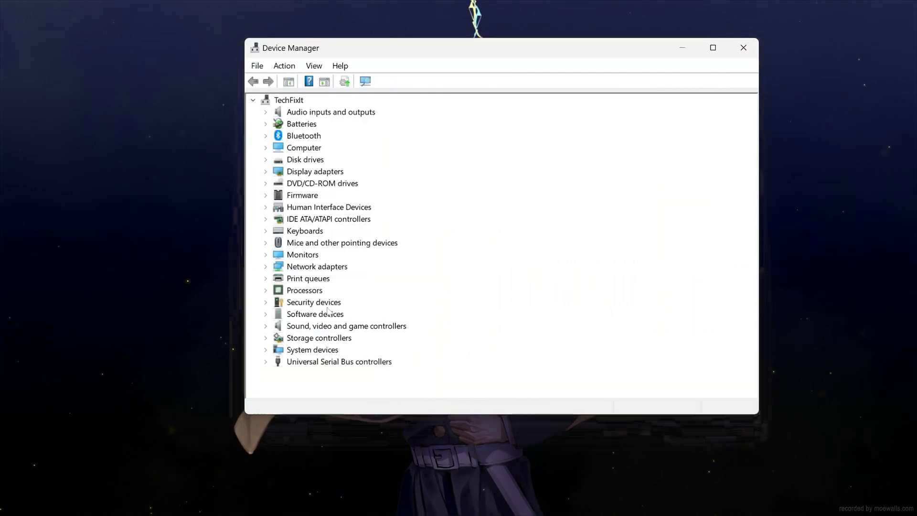
{"action": "left_click", "coordinate": [306, 268]}
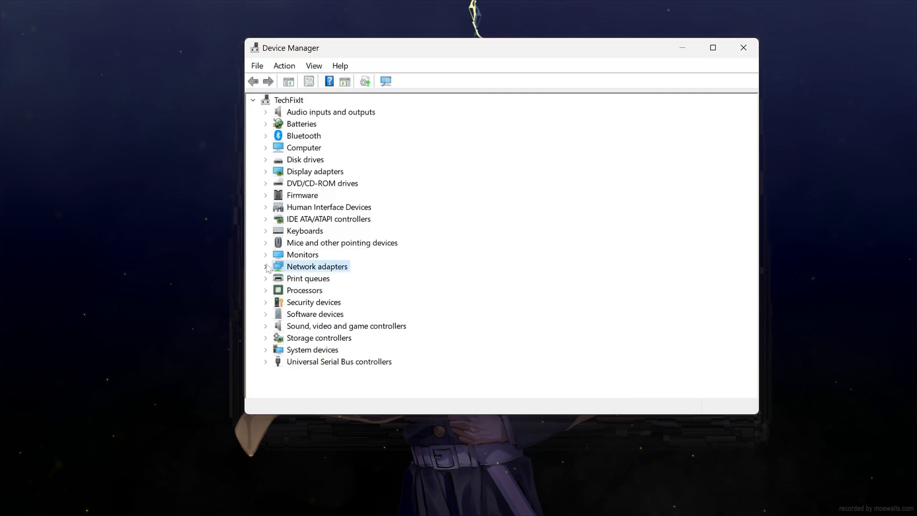
{"action": "left_click", "coordinate": [265, 267]}
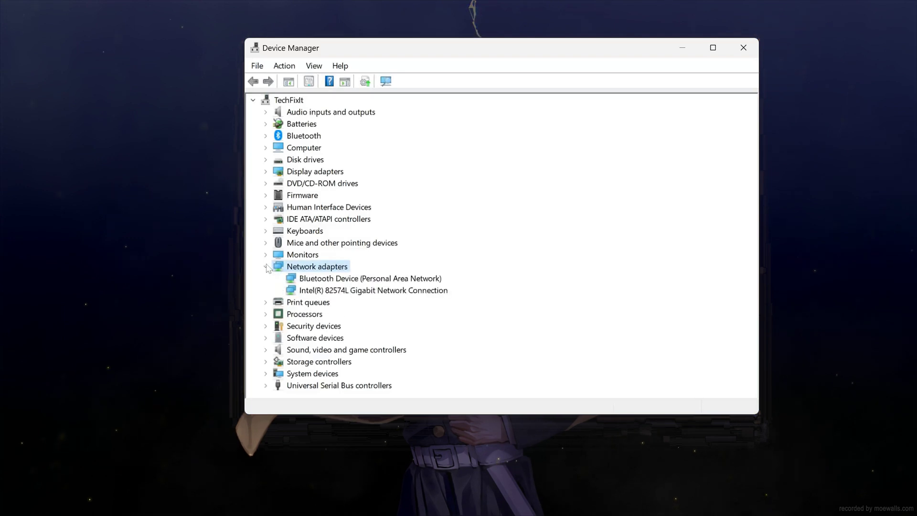
{"action": "left_click", "coordinate": [316, 292]}
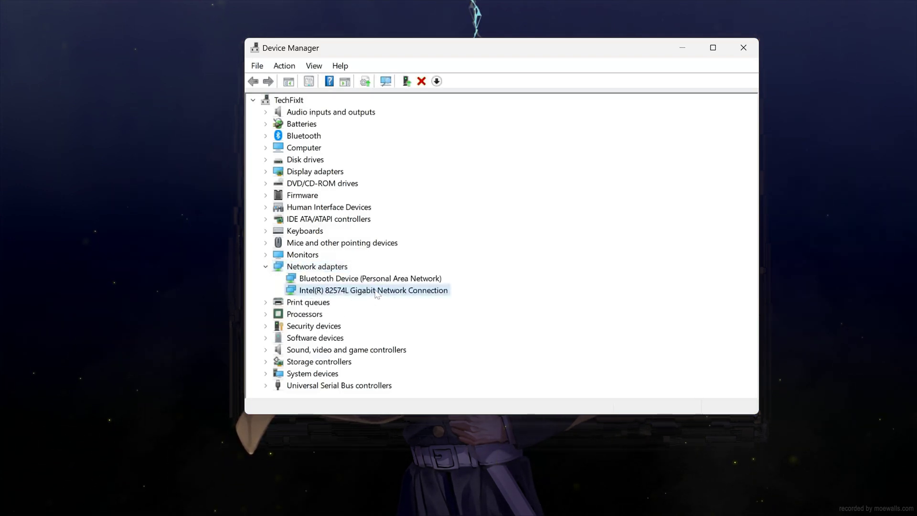
Uninstall the Intel(R) 82574L Gigabit Network Connection from its Driver tab and confirm the removal.
{"action": "right_click", "coordinate": [377, 294]}
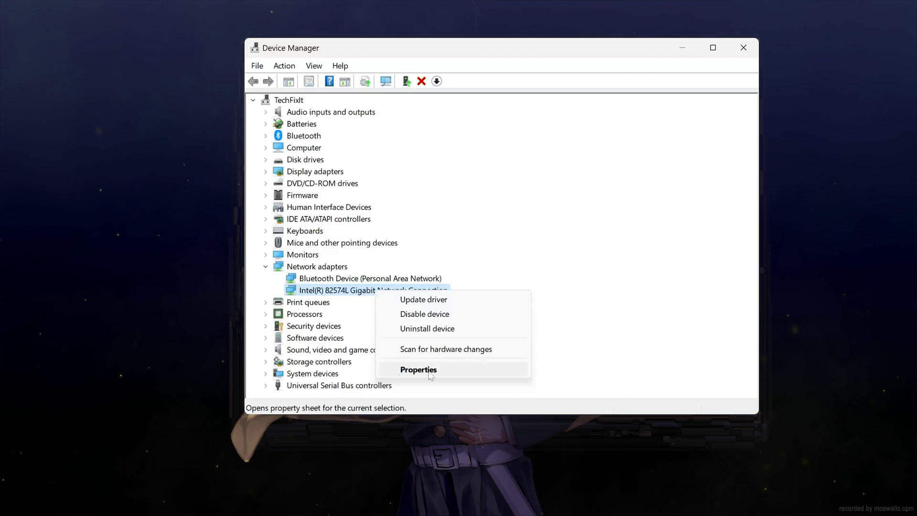
{"action": "left_click", "coordinate": [451, 375]}
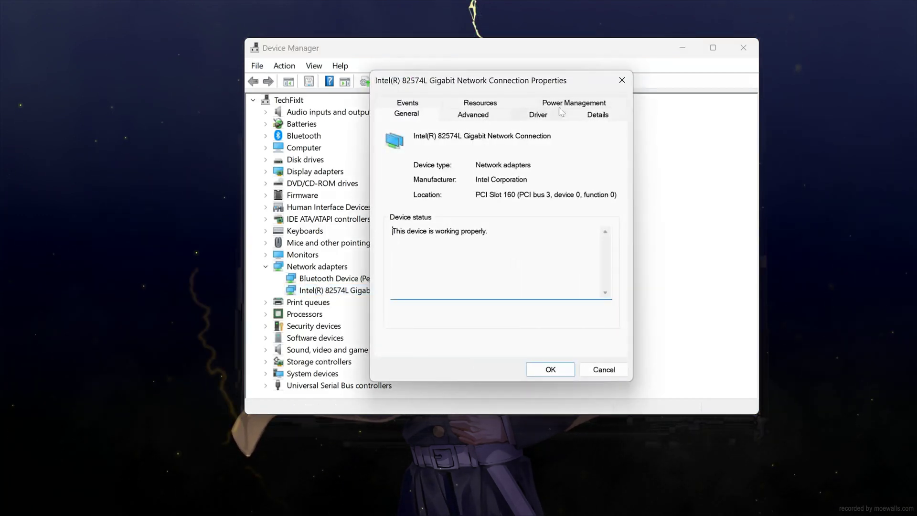
{"action": "left_click", "coordinate": [538, 115]}
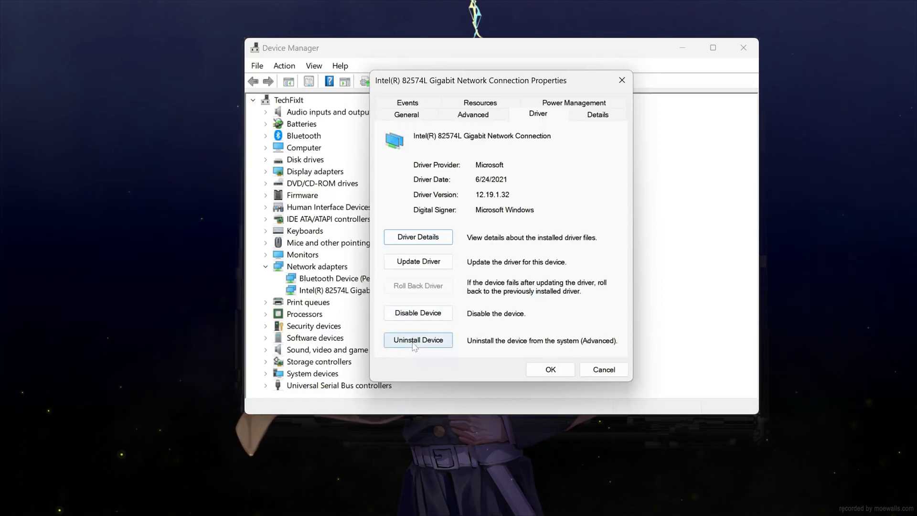
{"action": "left_click", "coordinate": [413, 340]}
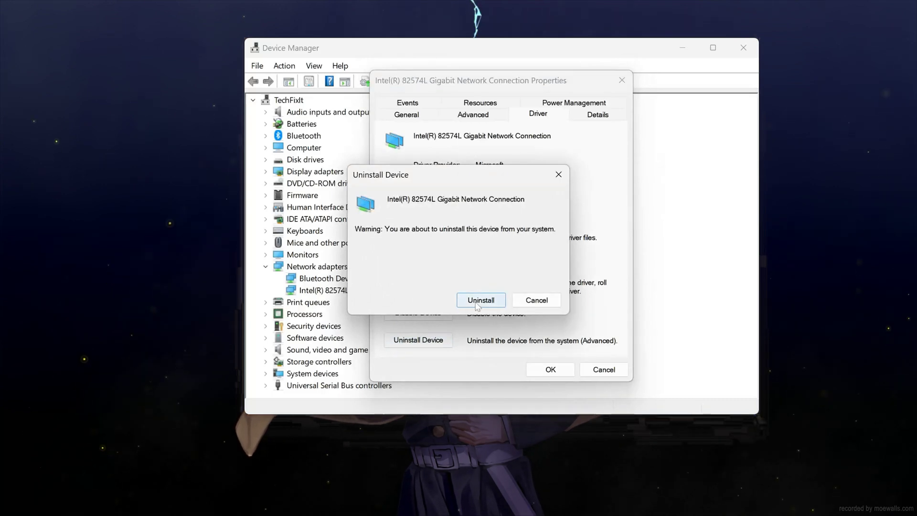
{"action": "left_click", "coordinate": [479, 301]}
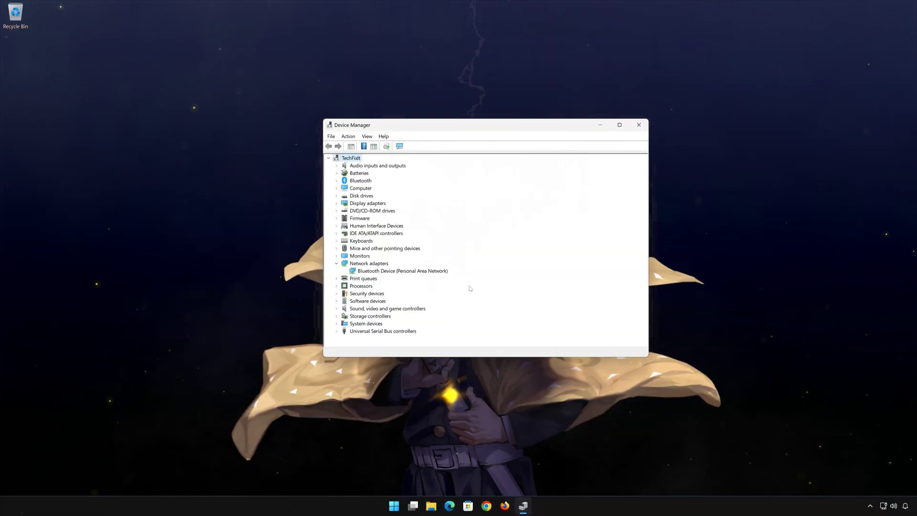
Close Device Manager and bring up the power options in the Start menu.
{"action": "left_click", "coordinate": [642, 130]}
{"action": "left_click", "coordinate": [404, 506]}
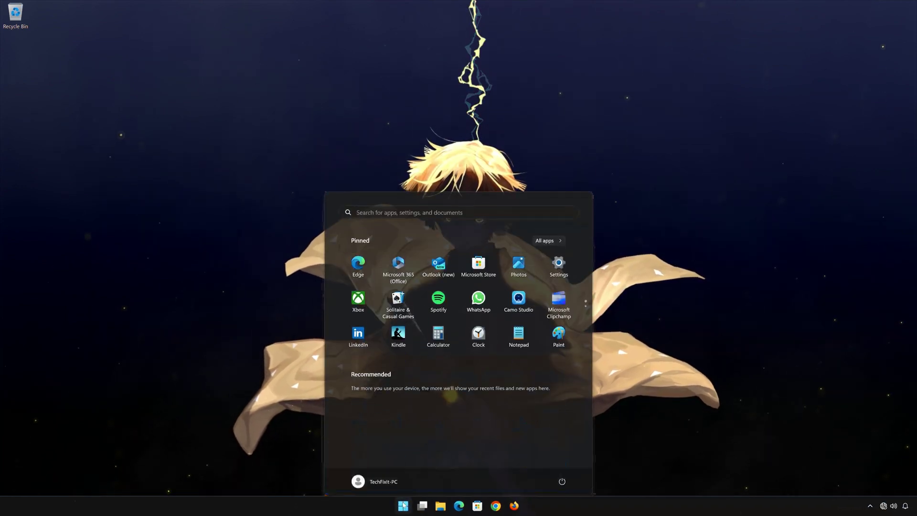
{"action": "left_click", "coordinate": [562, 480]}
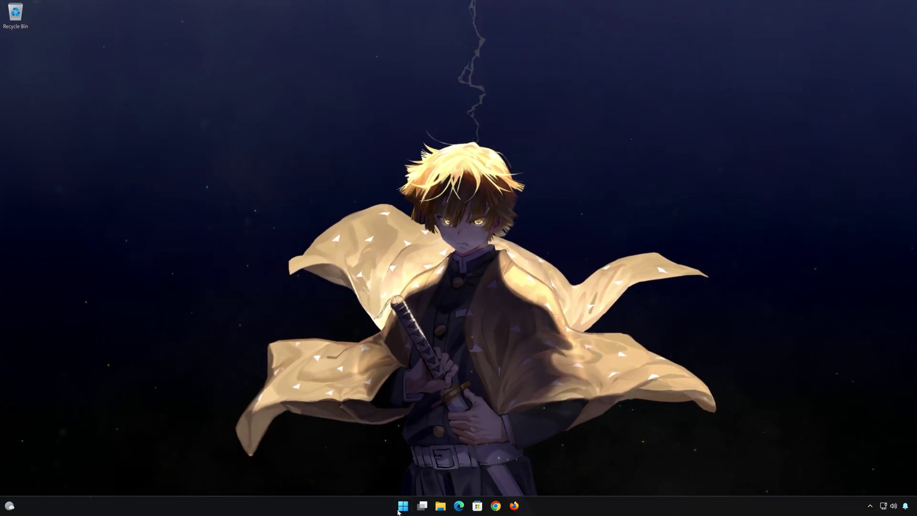
Search the Start menu for 'cmd' to find Command Prompt.
{"action": "left_click", "coordinate": [405, 506]}
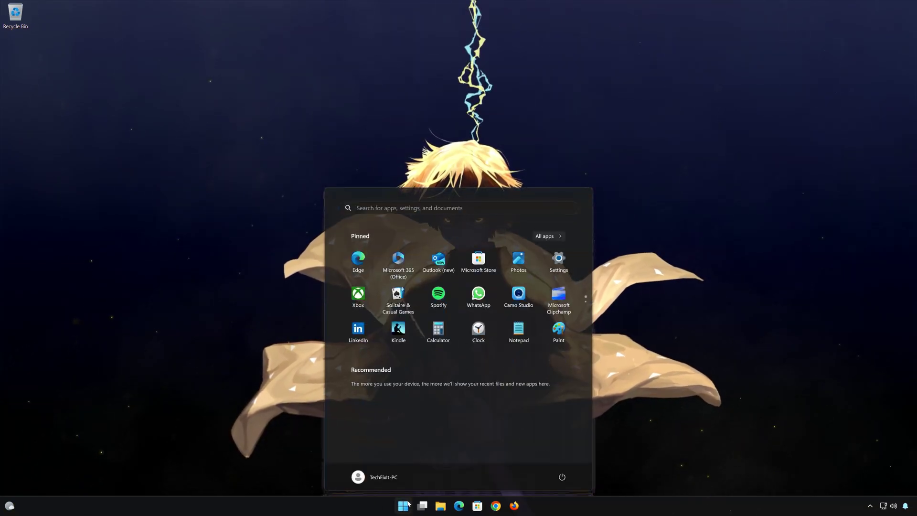
{"action": "type", "text": "cmd"}
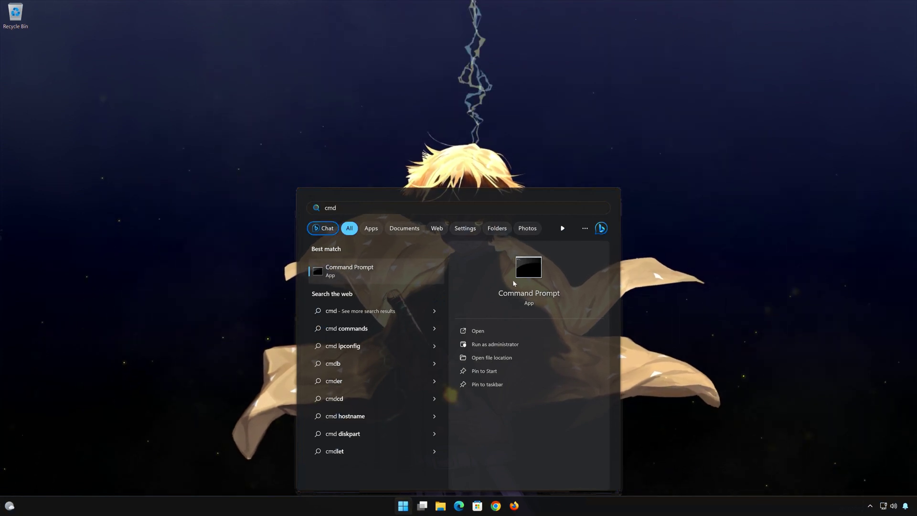
Launch Command Prompt as administrator, approve the UAC prompt, and run sfc /scannow.
{"action": "left_click", "coordinate": [542, 345]}
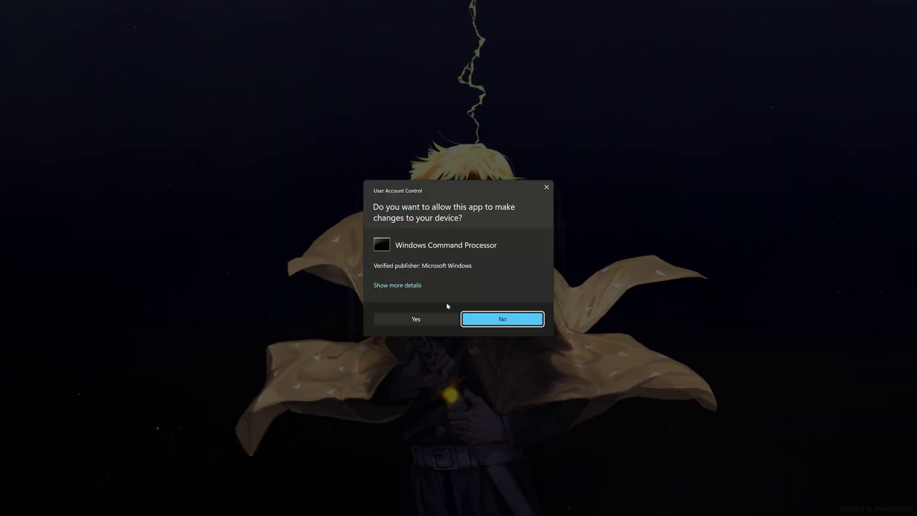
{"action": "left_click", "coordinate": [413, 321]}
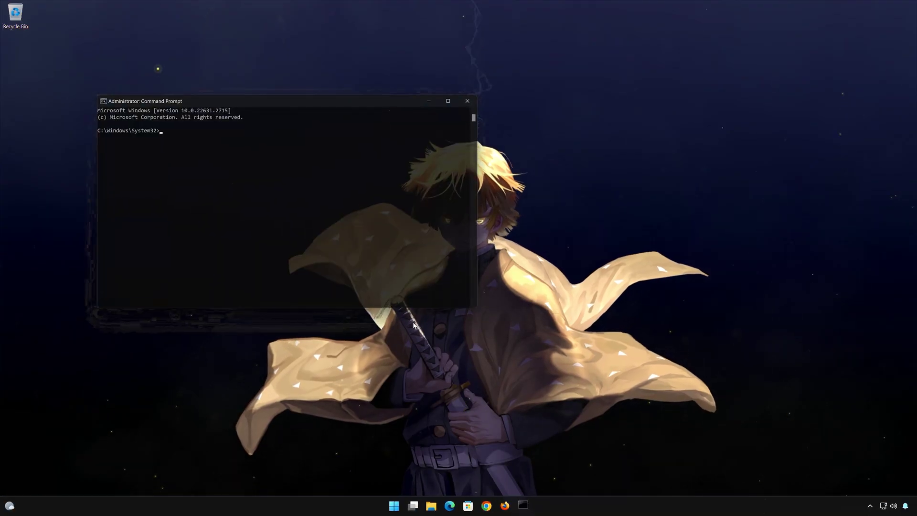
{"action": "left_click_drag", "start_coordinate": [349, 101], "coordinate": [515, 143]}
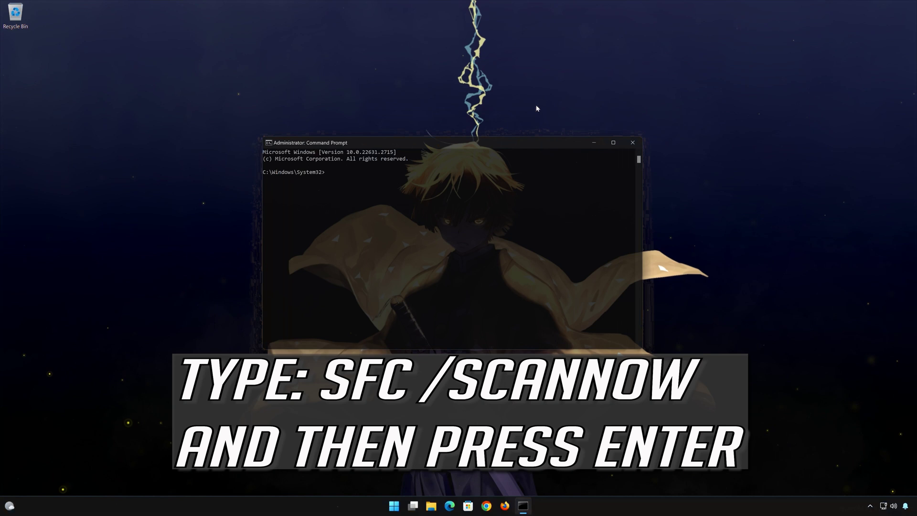
{"action": "type", "text": "sfc"}
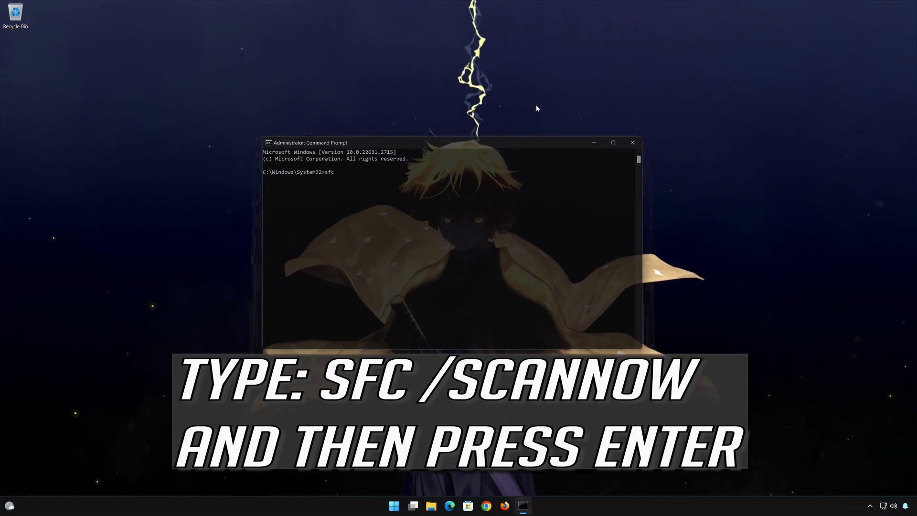
{"action": "type", "text": " /sca"}
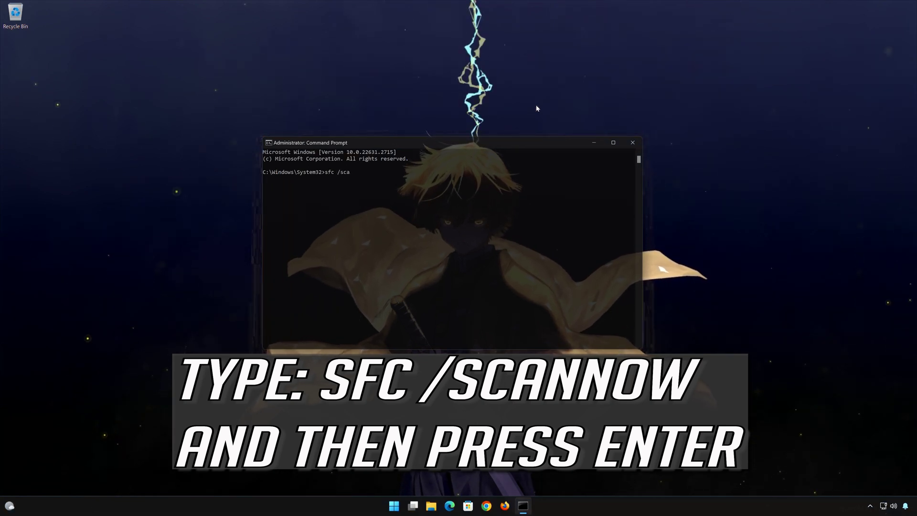
{"action": "type", "text": "nnow"}
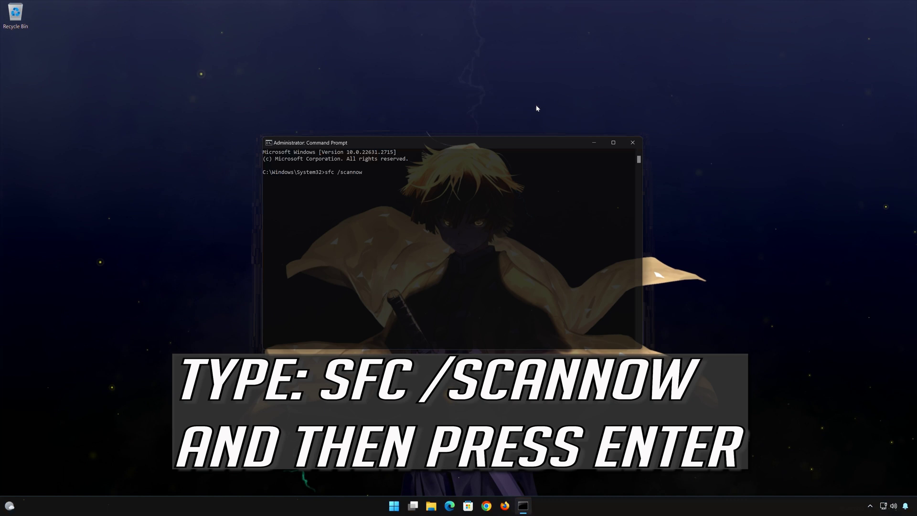
{"action": "key", "text": "Return"}
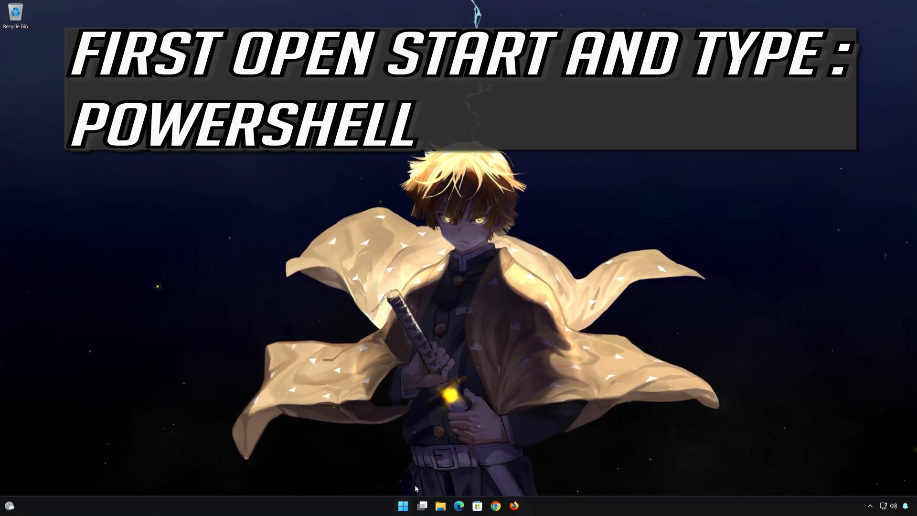
Search Start for 'powershell' and launch Windows PowerShell as administrator.
{"action": "left_click", "coordinate": [409, 510]}
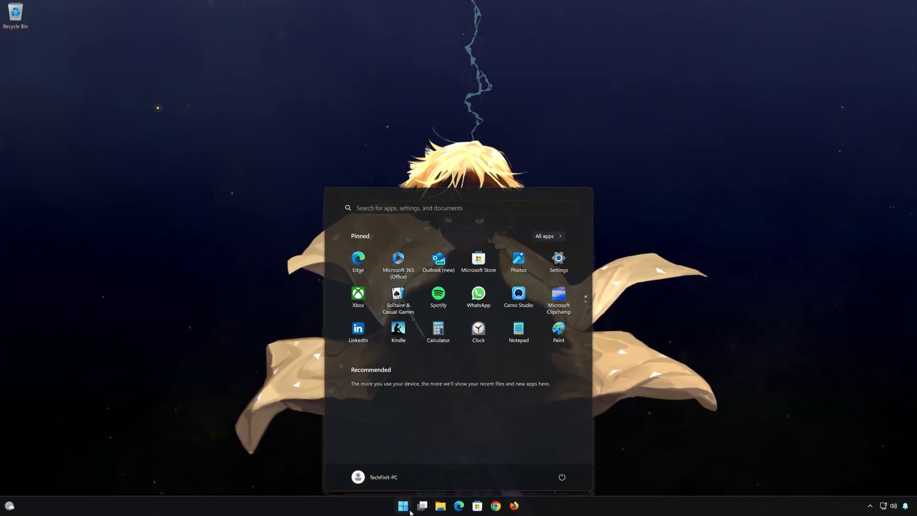
{"action": "type", "text": "powe"}
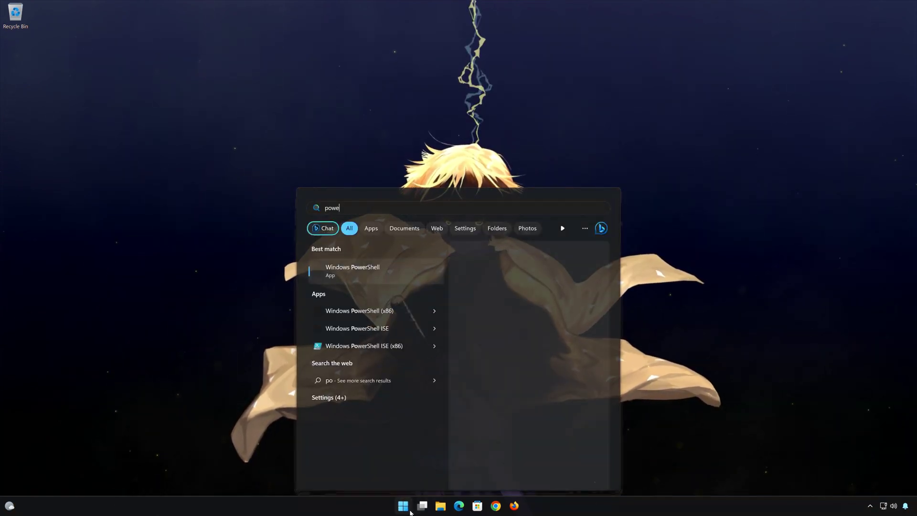
{"action": "type", "text": "rshell"}
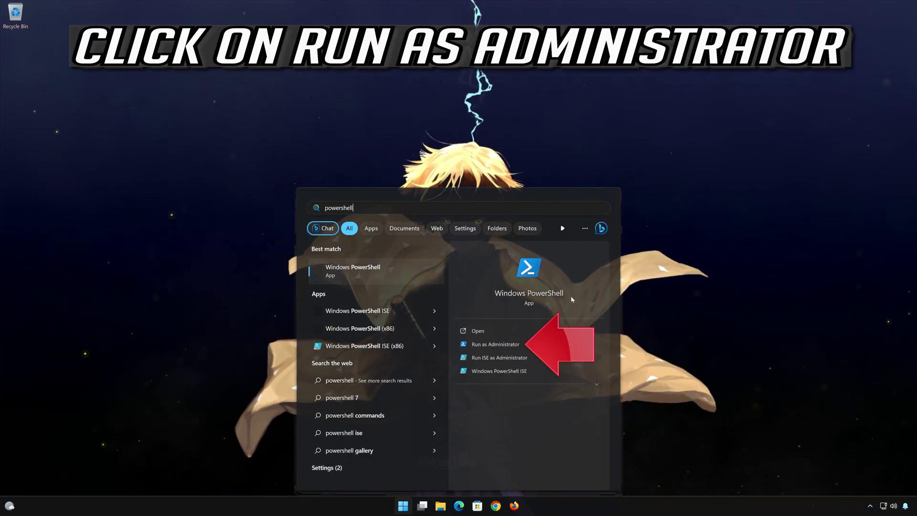
{"action": "left_click", "coordinate": [533, 349]}
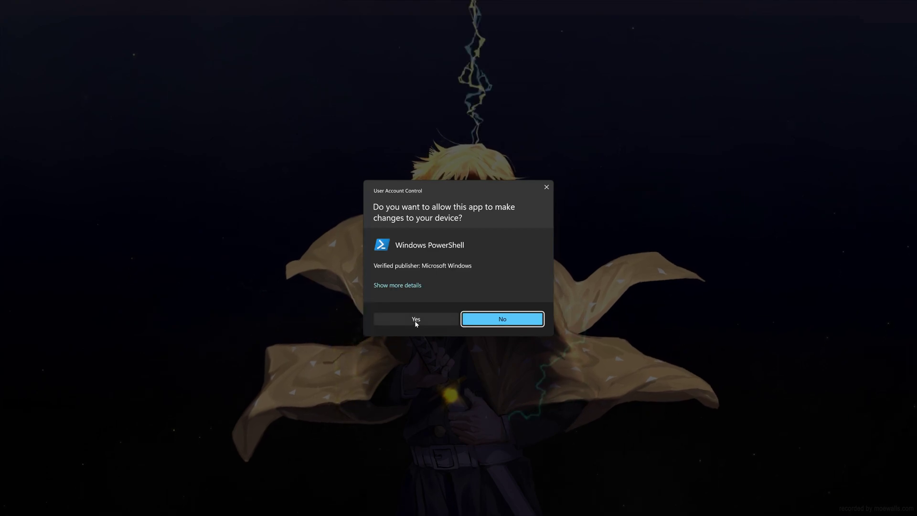
Approve the UAC prompt and run DISM /Online /Cleanup-Image /RestoreHealth in PowerShell.
{"action": "left_click", "coordinate": [414, 320]}
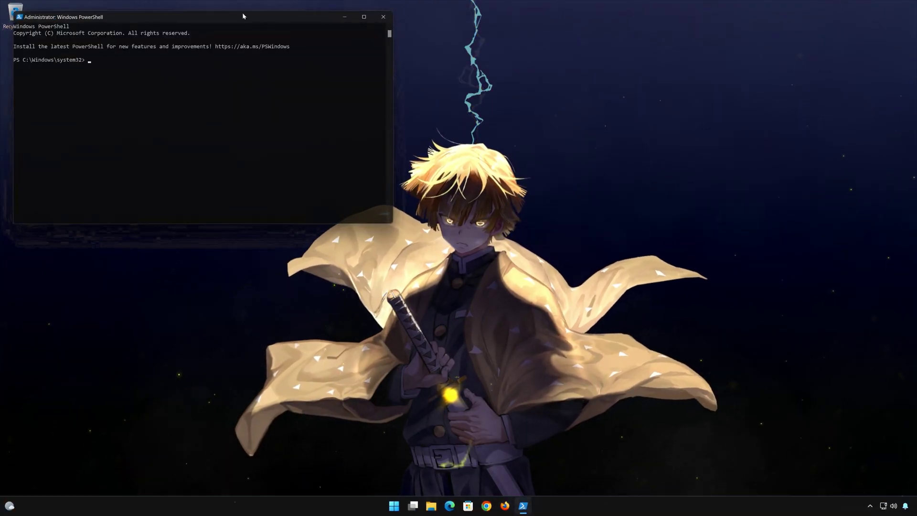
{"action": "left_click_drag", "start_coordinate": [243, 17], "coordinate": [502, 123]}
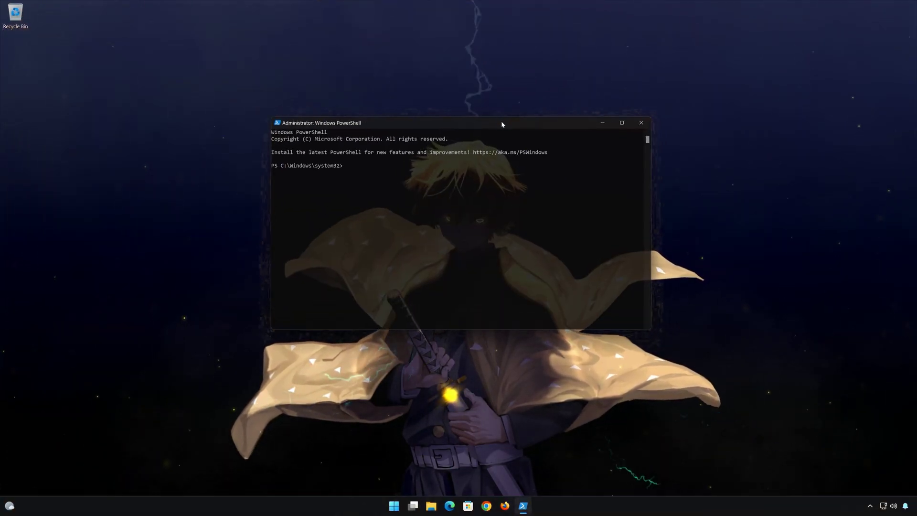
{"action": "type", "text": "DISM"}
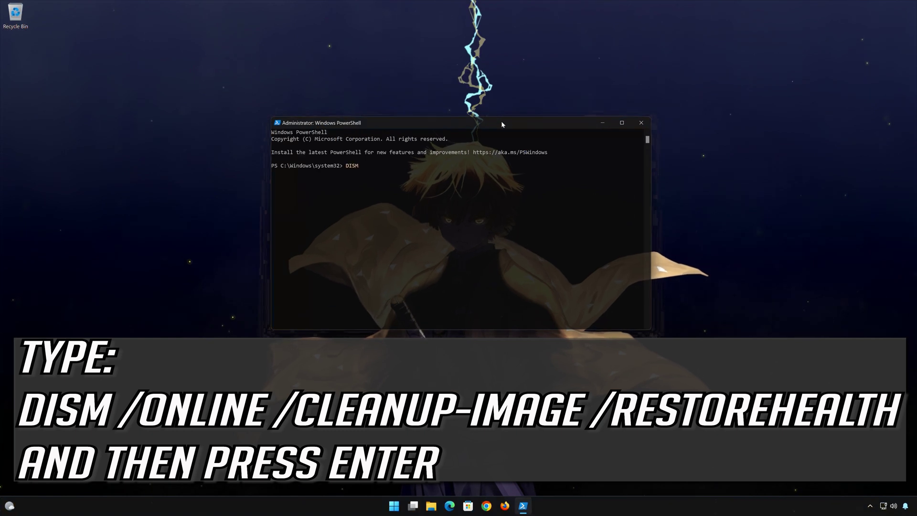
{"action": "type", "text": " /On"}
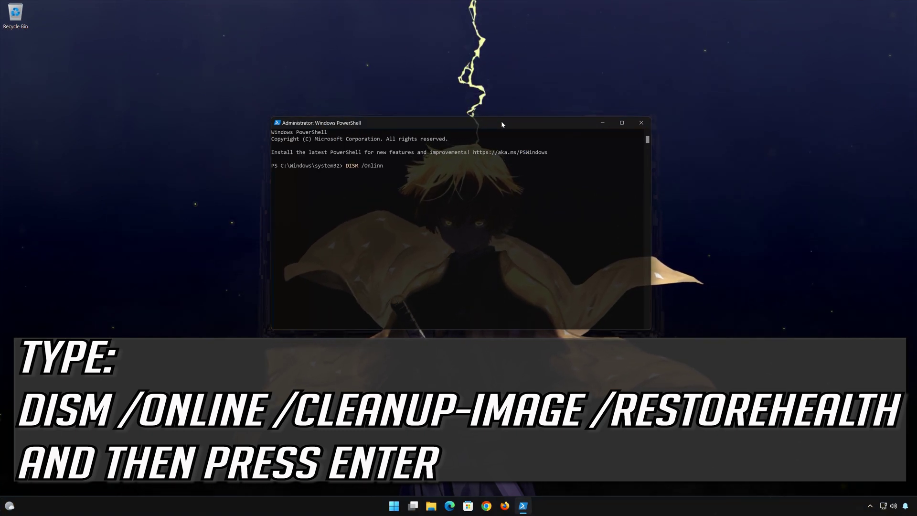
{"action": "type", "text": "line /"}
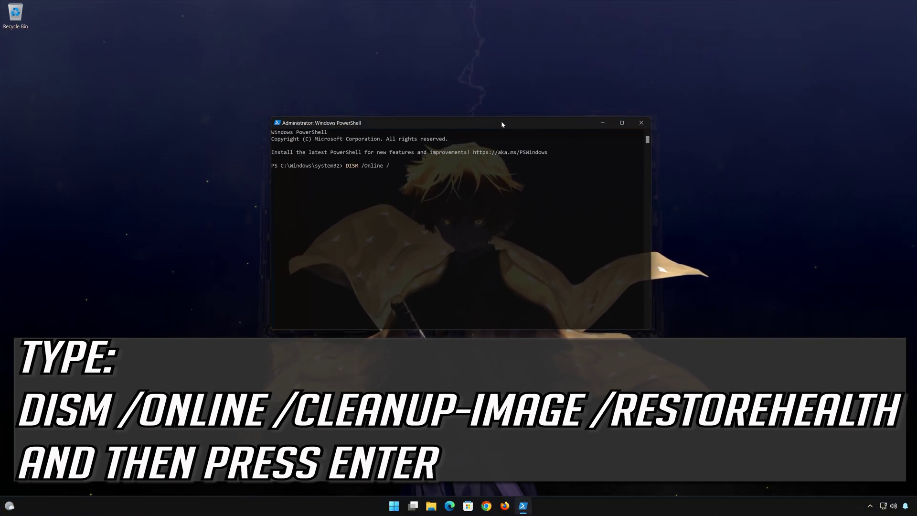
{"action": "type", "text": "Clean"}
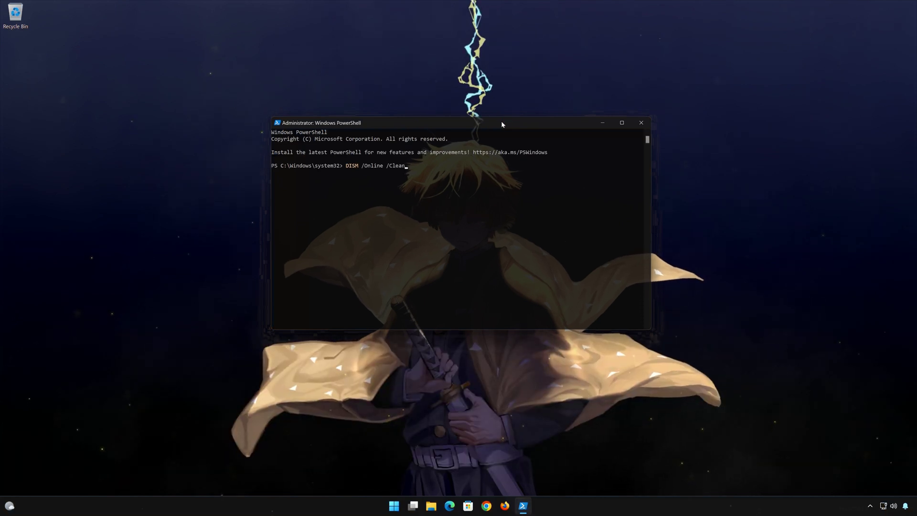
{"action": "type", "text": "up-I"}
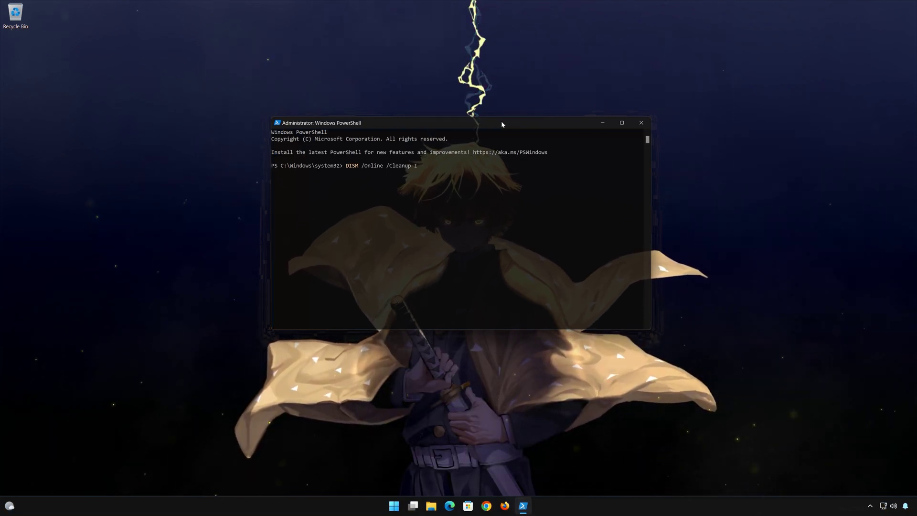
{"action": "type", "text": "mage /"}
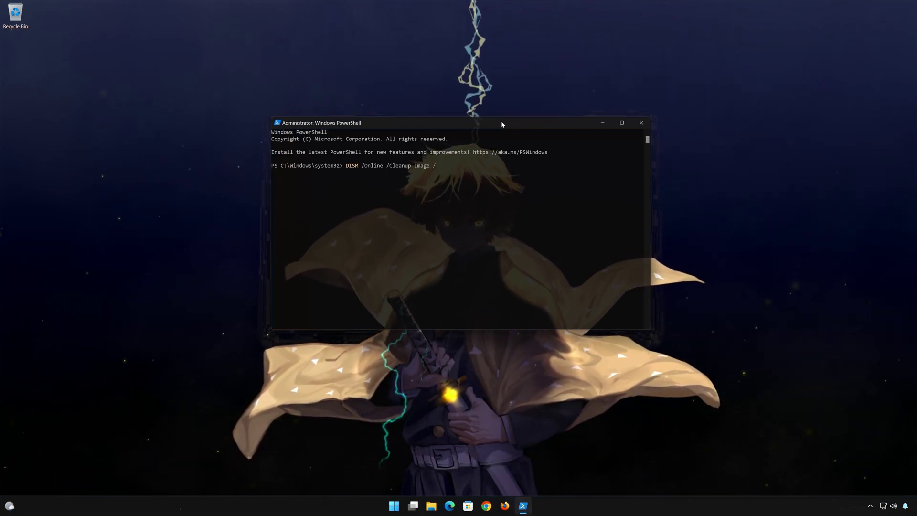
{"action": "type", "text": "RestoreHealth"}
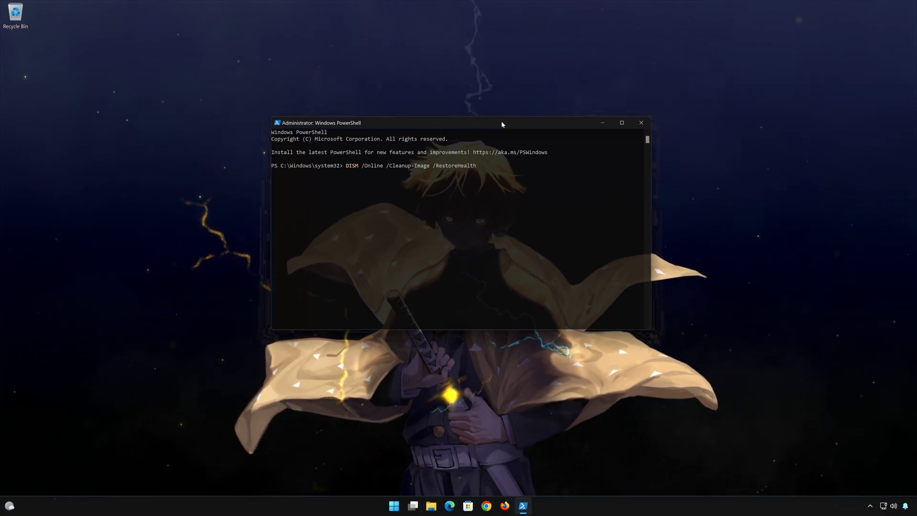
{"action": "key", "text": "Return"}
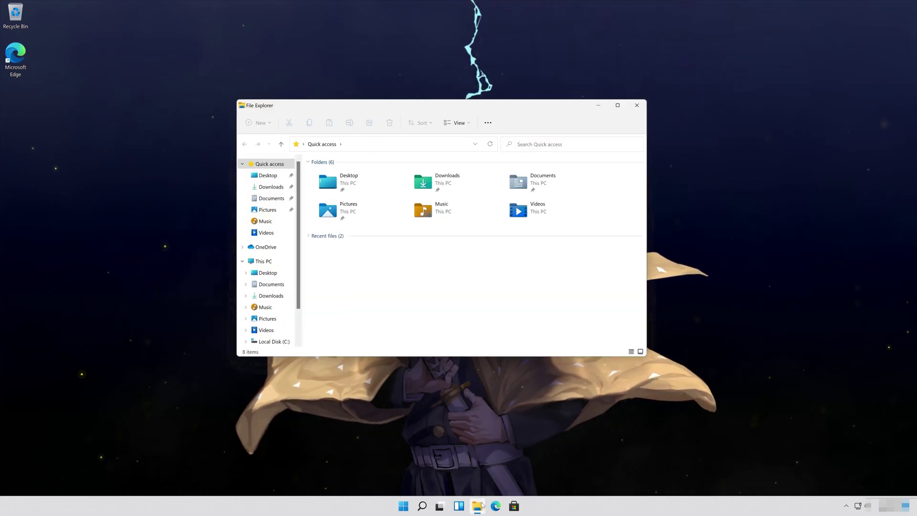
Open the Samsung USB (E:) drive's Properties from This PC and centre the dialog.
{"action": "left_click", "coordinate": [268, 262]}
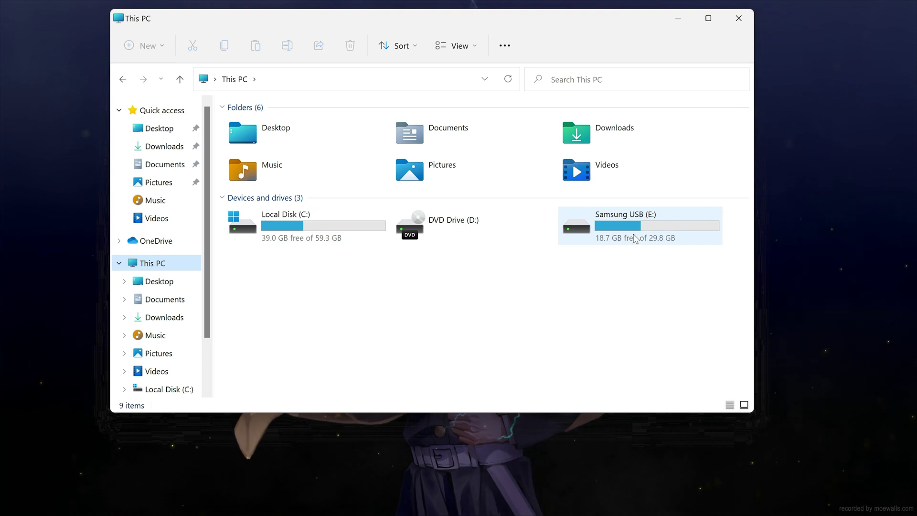
{"action": "mouse_move", "coordinate": [632, 231]}
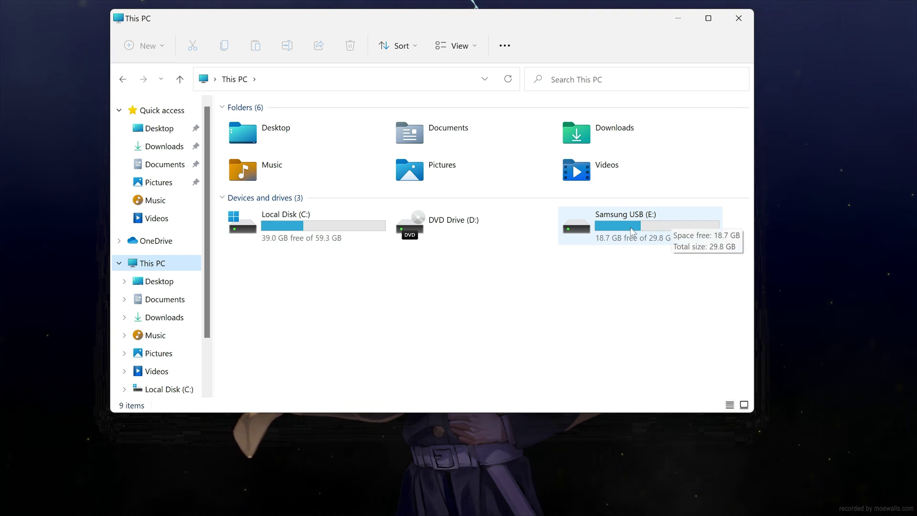
{"action": "right_click", "coordinate": [631, 230]}
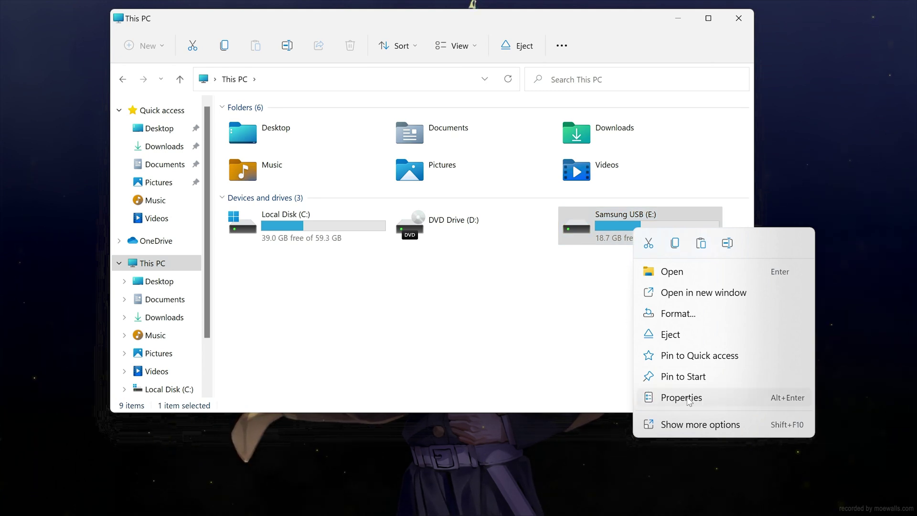
{"action": "left_click", "coordinate": [711, 397]}
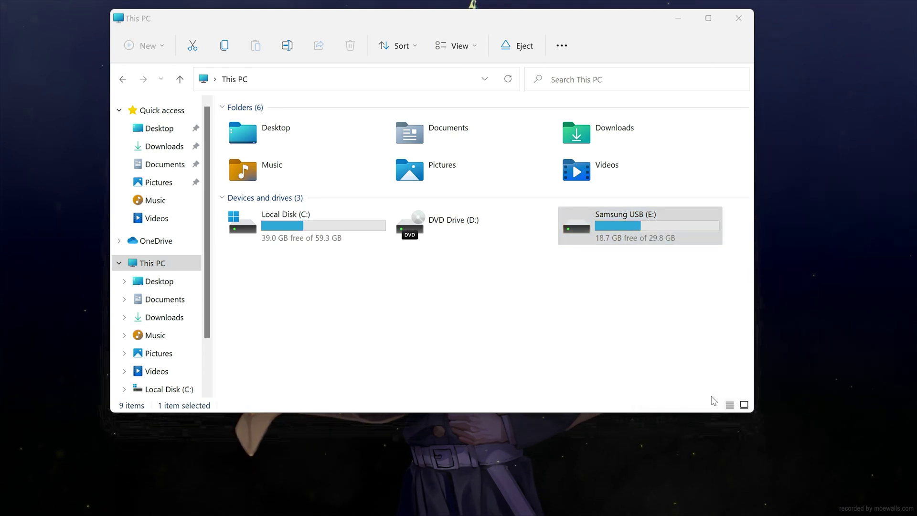
{"action": "left_click_drag", "start_coordinate": [901, 269], "coordinate": [395, 60]}
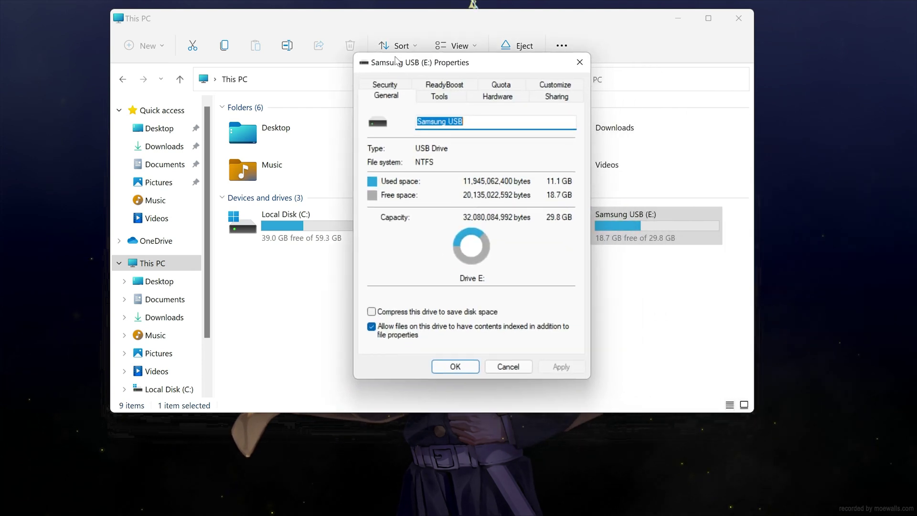
Run Check under Error checking on the Tools tab for Samsung USB (E:).
{"action": "left_click", "coordinate": [458, 96]}
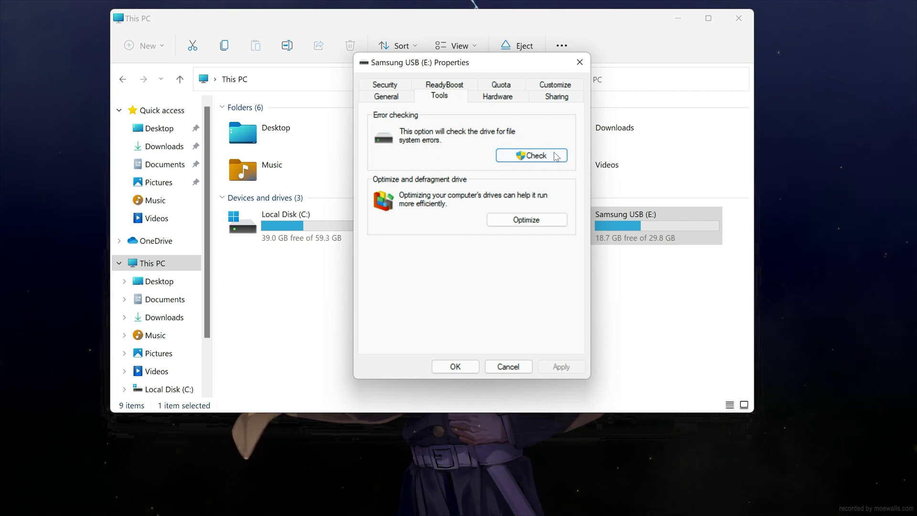
{"action": "left_click", "coordinate": [532, 156]}
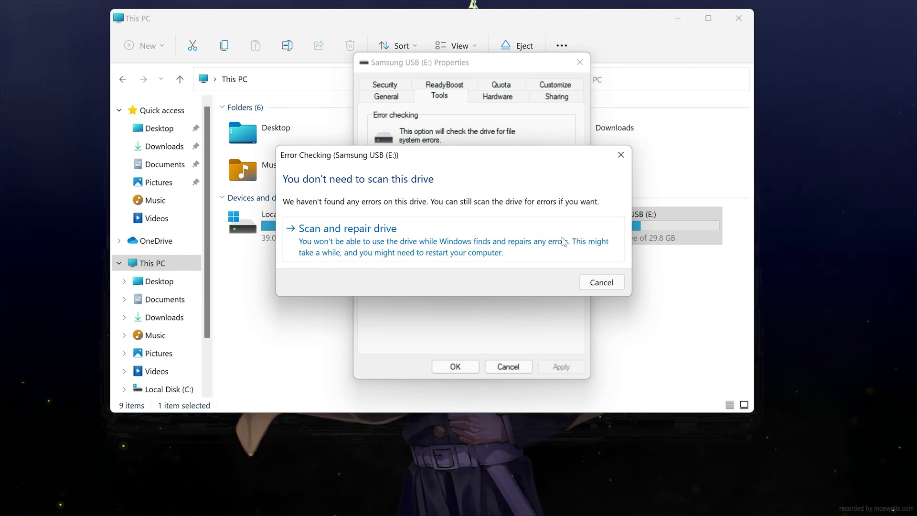
Scan and repair the Samsung USB (E:) drive and close the success report.
{"action": "left_click", "coordinate": [472, 234]}
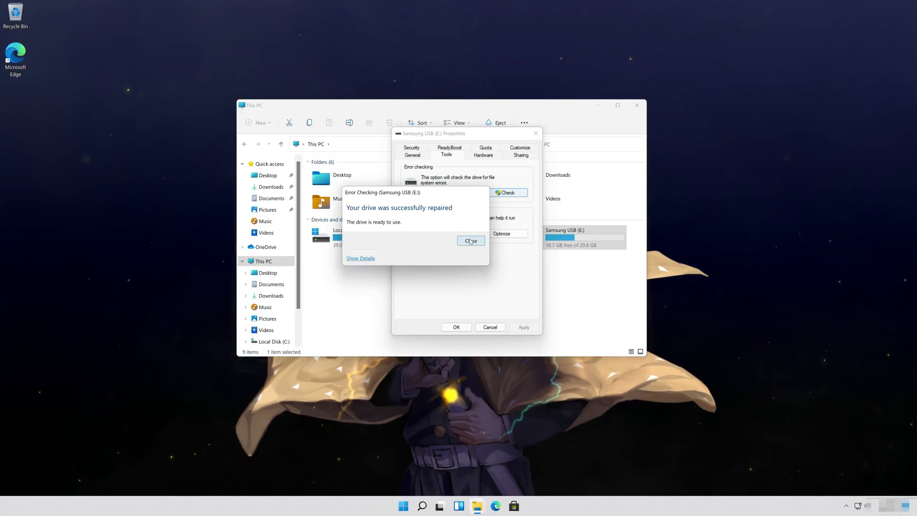
{"action": "left_click", "coordinate": [478, 231]}
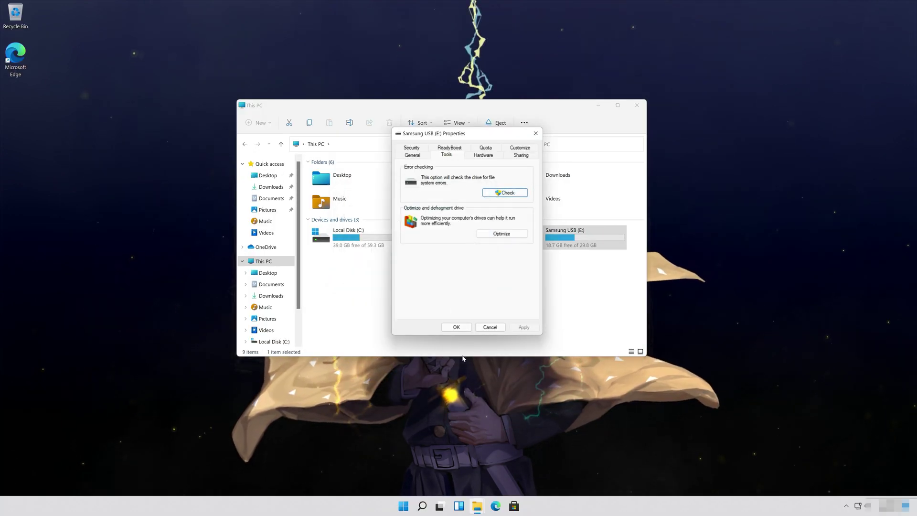